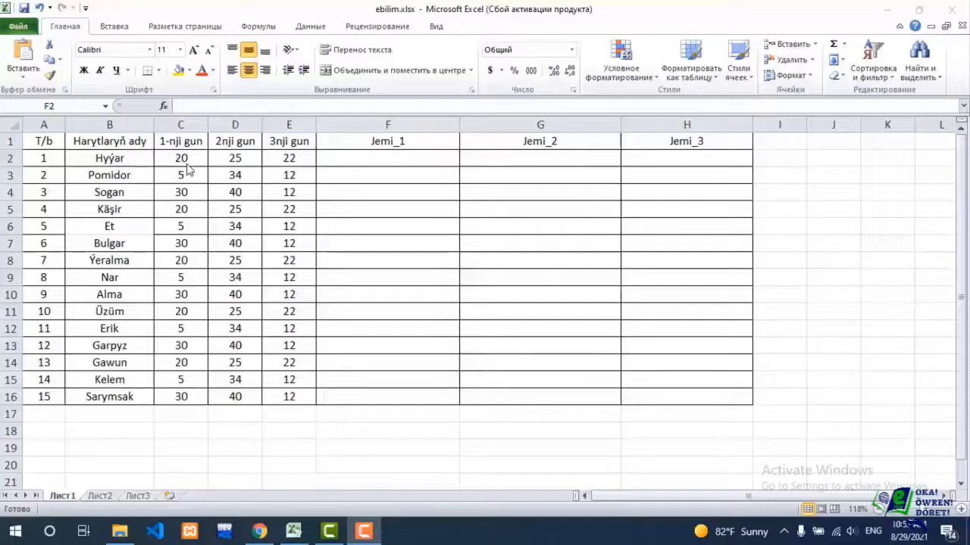
# - Enter the formula =C2+D2+E2 in cell F2 to total Hyýar's three days under Jemi_1
pyautogui.click(342, 159)
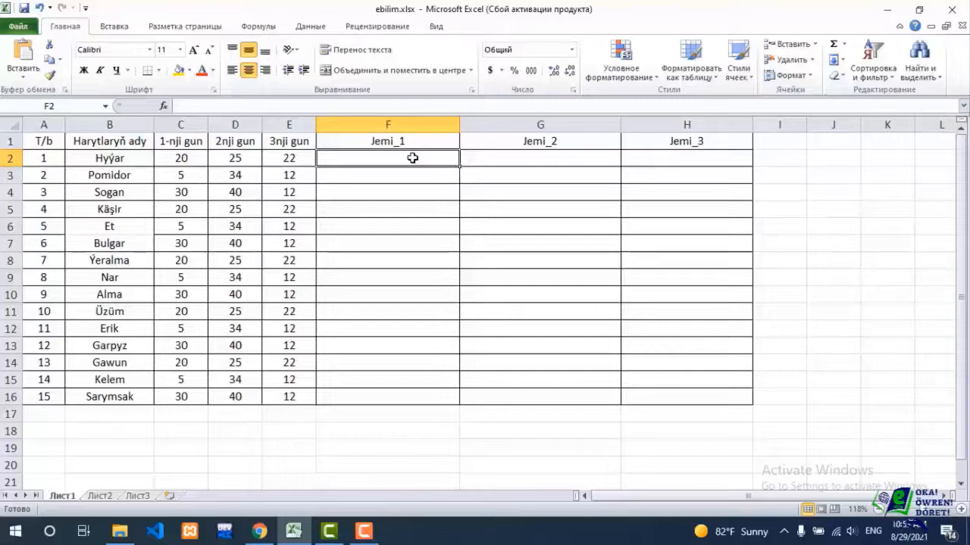
pyautogui.write('=')
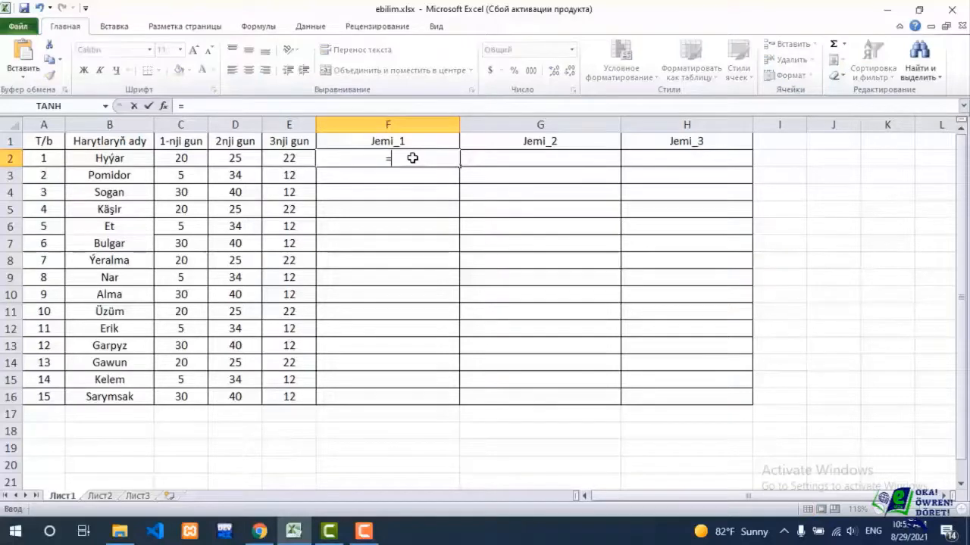
pyautogui.click(185, 157)
pyautogui.write('+')
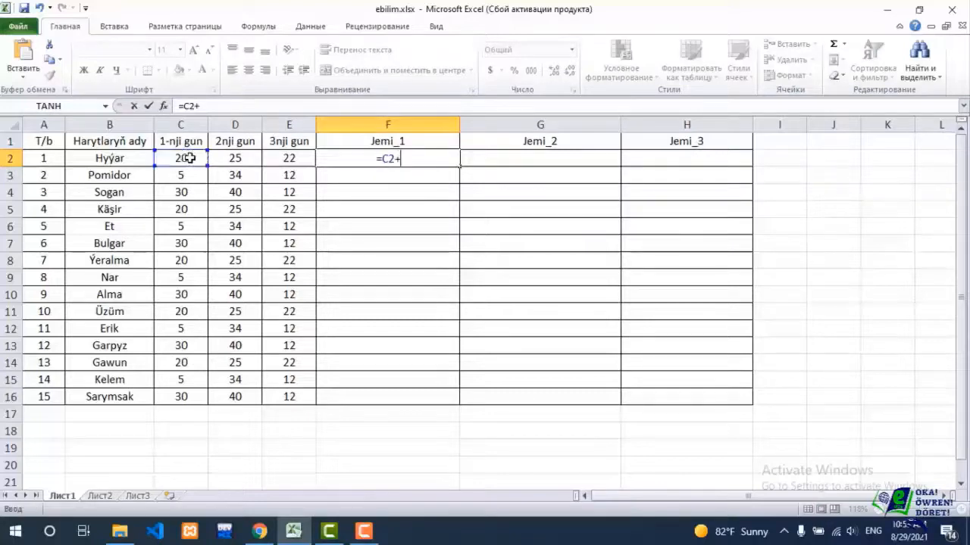
pyautogui.click(224, 156)
pyautogui.write('+')
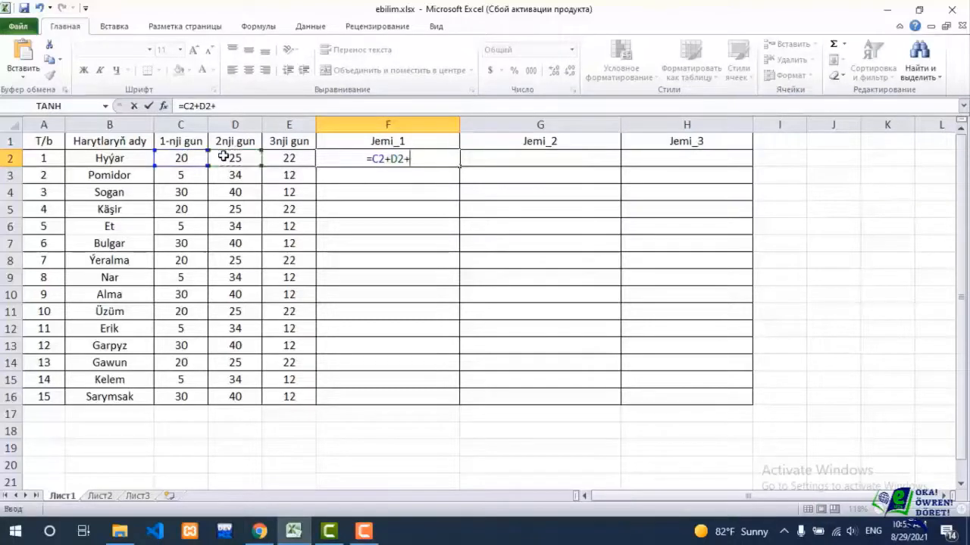
pyautogui.click(274, 159)
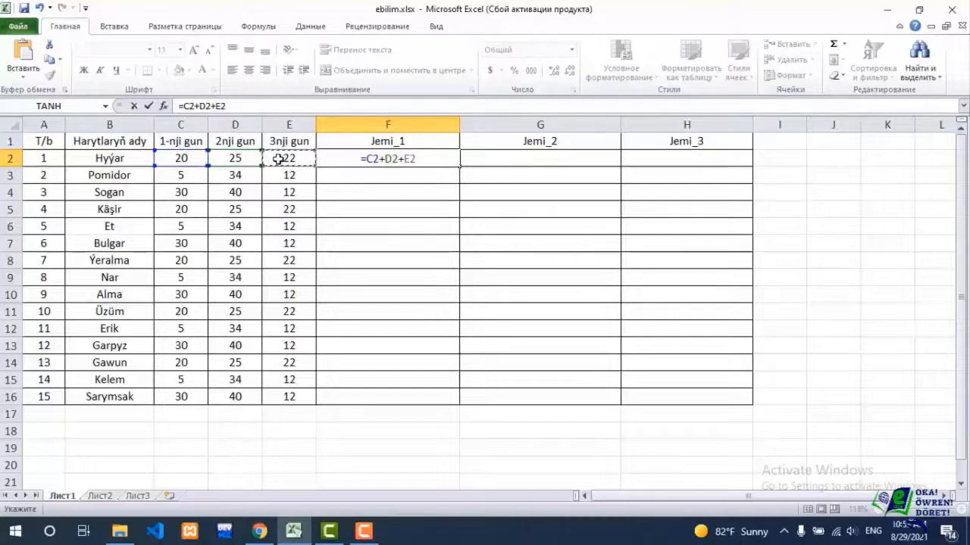
pyautogui.press('Return')
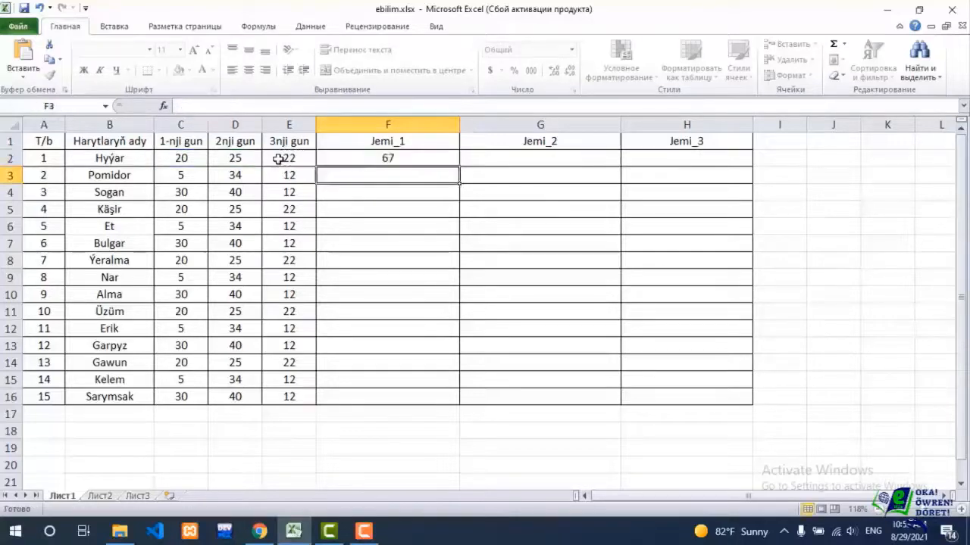
pyautogui.doubleClick(368, 156)
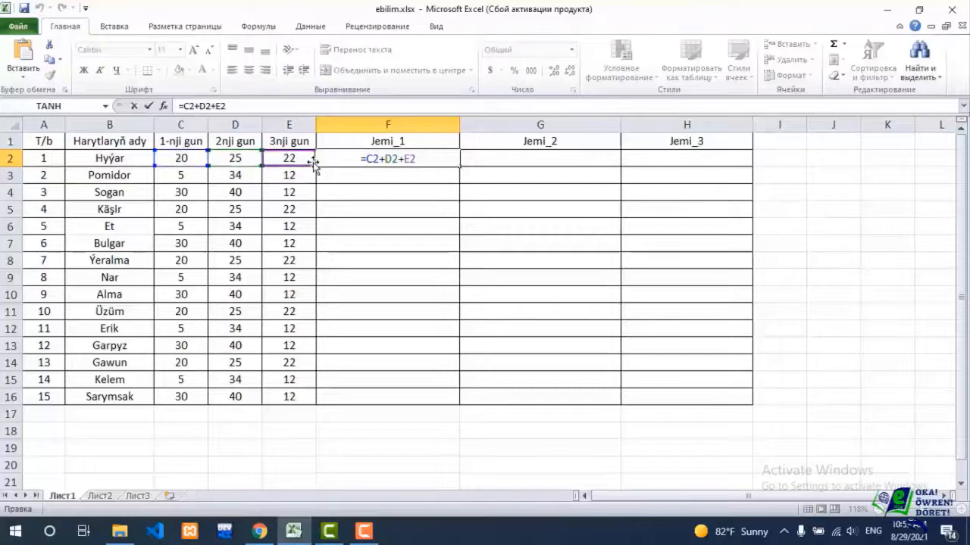
pyautogui.press('Return')
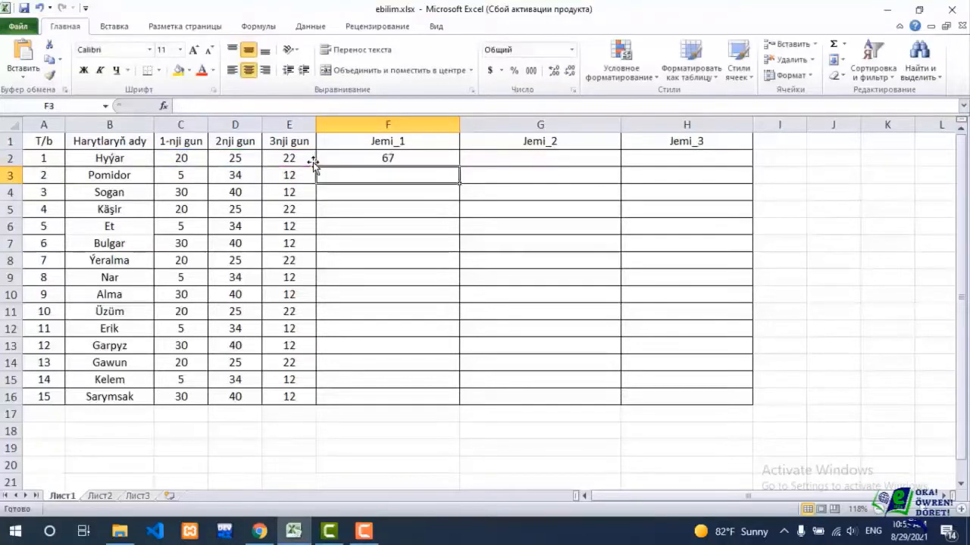
# - Change Hyýar's 3nji gun value in cell E2 to 30
pyautogui.click(290, 159)
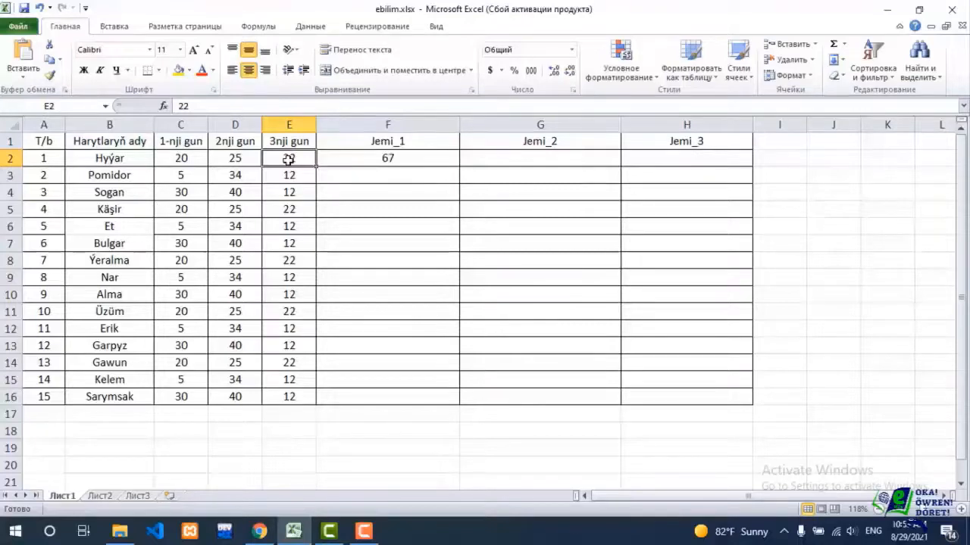
pyautogui.write('30')
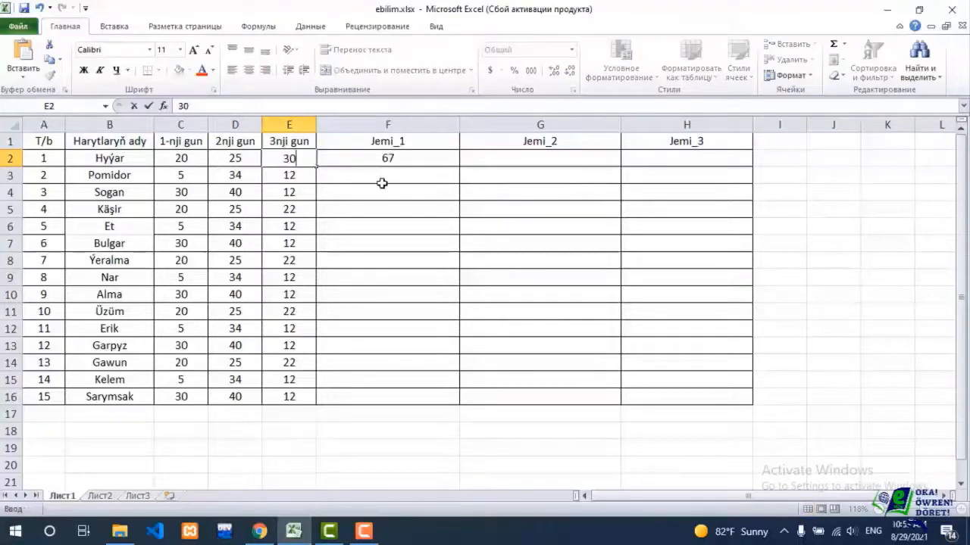
pyautogui.click(381, 182)
# - Fill the Jemi_1 addition formula from F2 down through F16
pyautogui.click(389, 158)
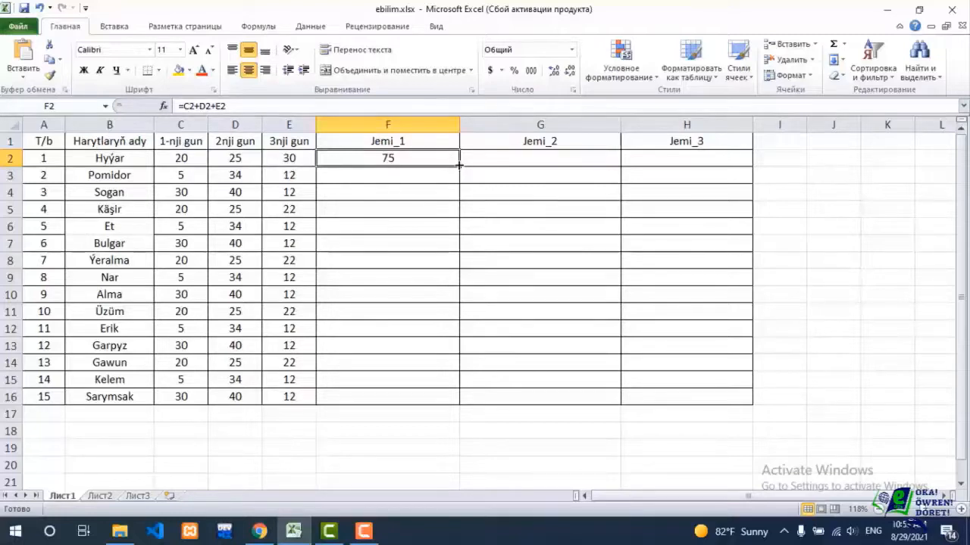
pyautogui.moveTo(459, 166); pyautogui.dragTo(458, 403)
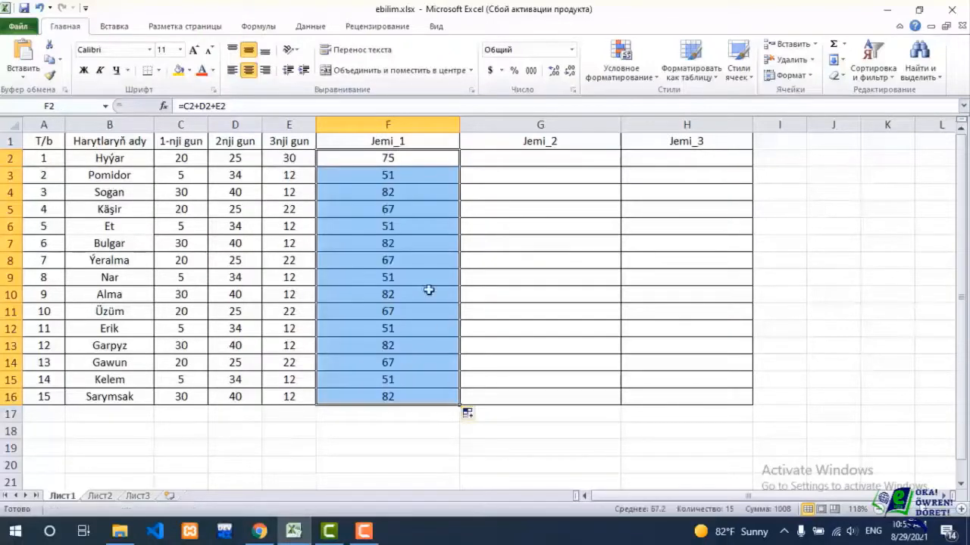
pyautogui.click(388, 177)
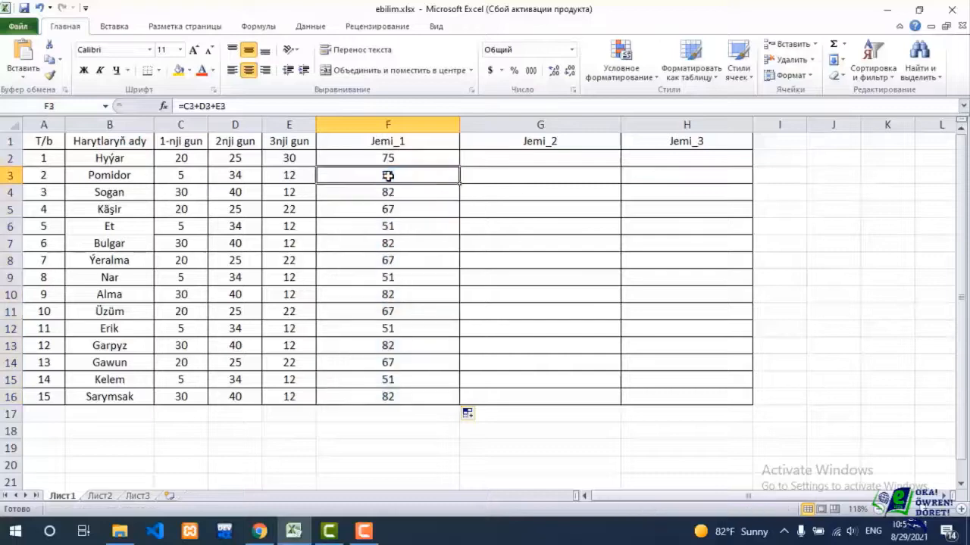
pyautogui.doubleClick(389, 176)
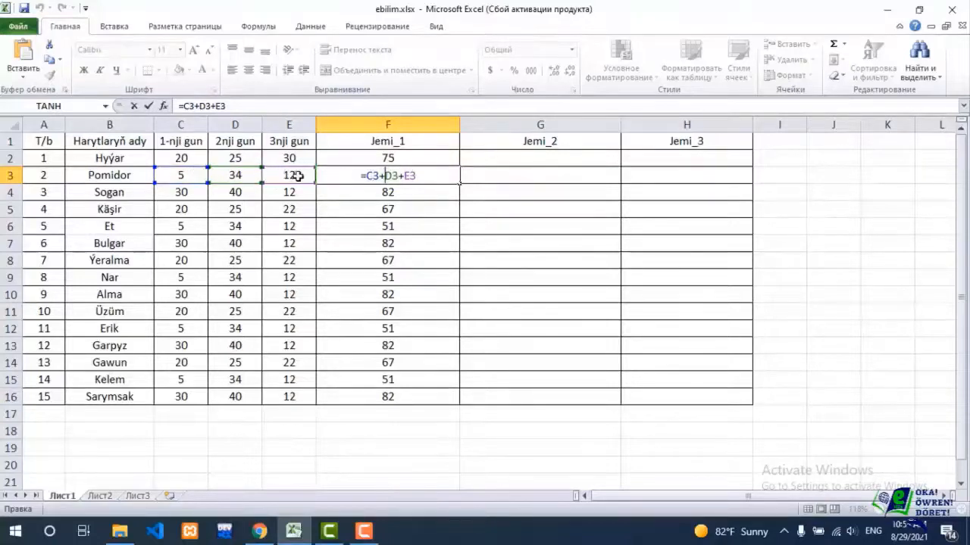
pyautogui.click(377, 194)
pyautogui.click(390, 350)
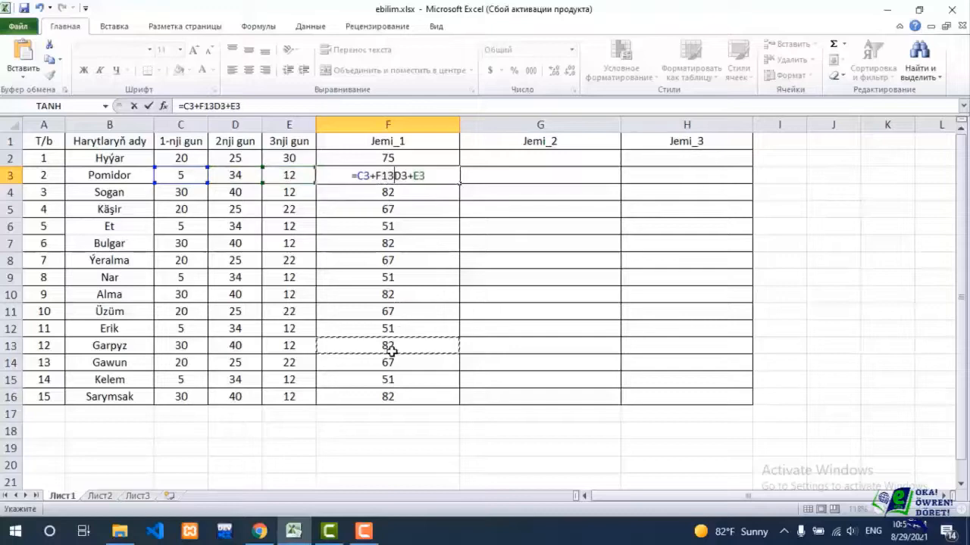
pyautogui.hotkey('ctrl', 'z')
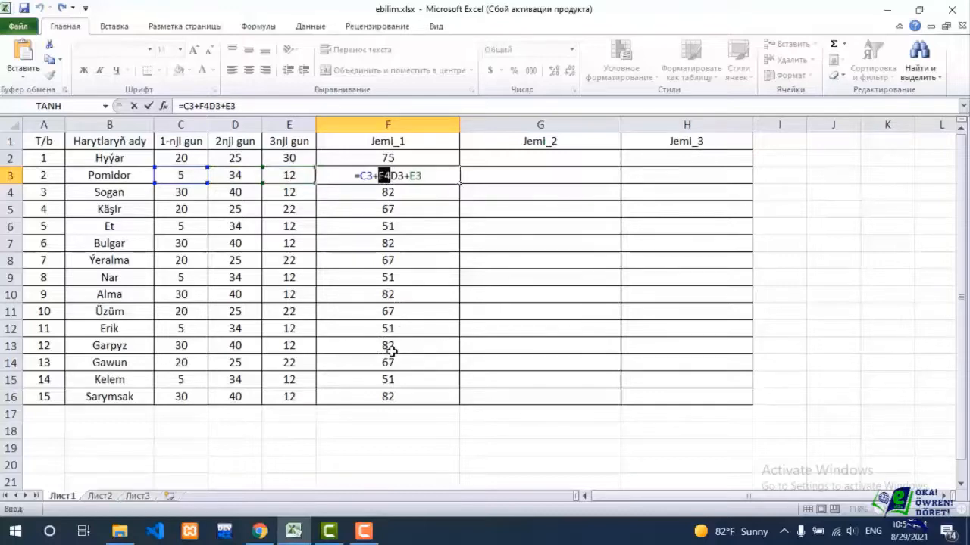
pyautogui.hotkey('ctrl', 'y')
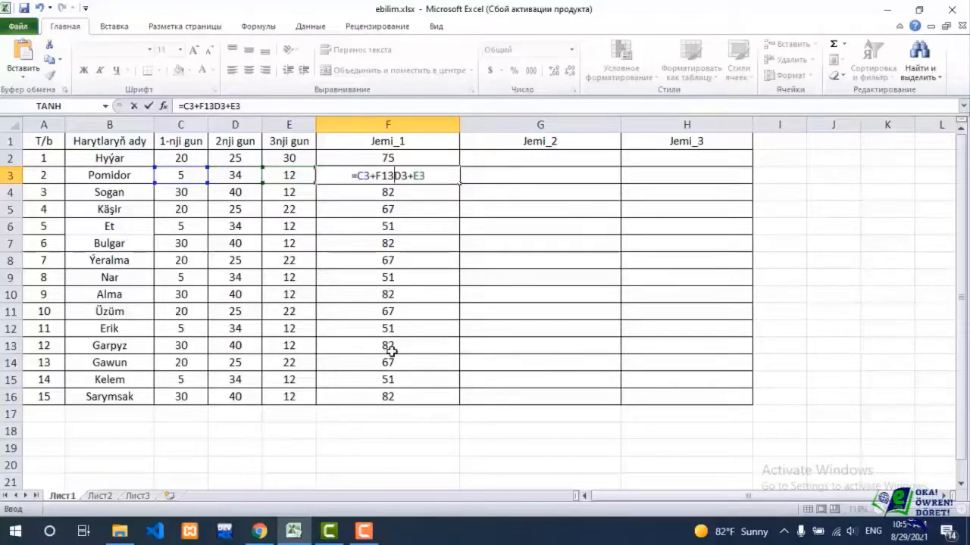
pyautogui.press('BackSpace')
pyautogui.press('BackSpace')
pyautogui.press('BackSpace')
pyautogui.press('Return')
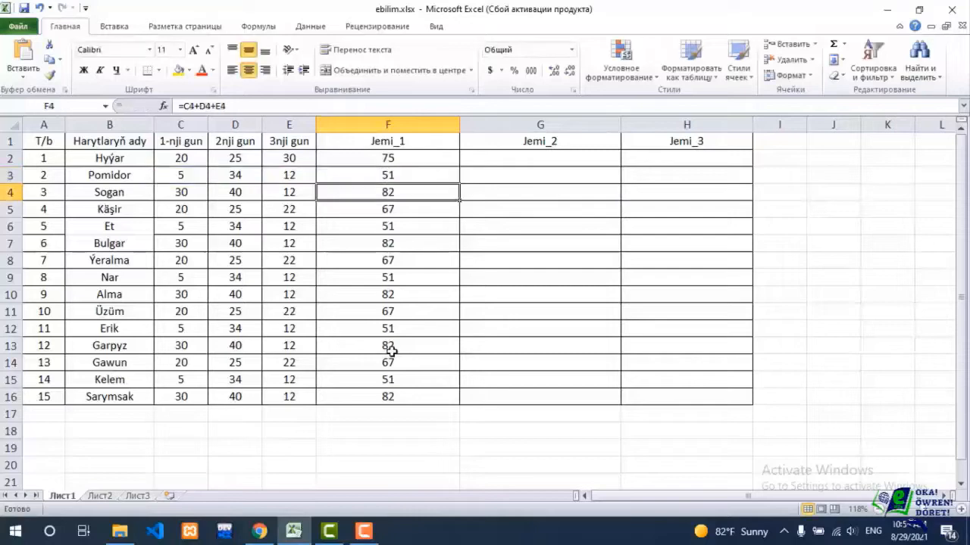
# - Examine which cells the copied Jemi_1 formulas in F11 and F14 refer to
pyautogui.click(390, 313)
pyautogui.doubleClick(390, 313)
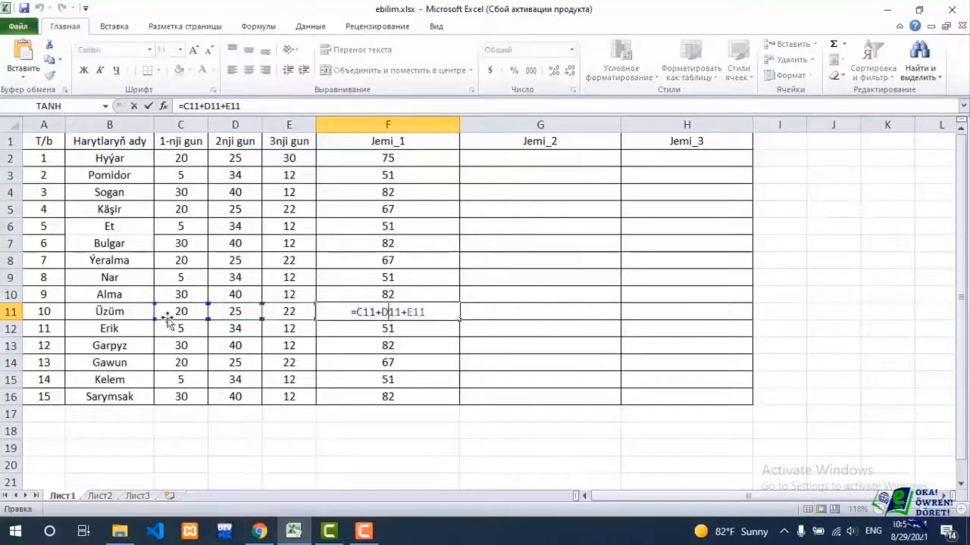
pyautogui.press('Return')
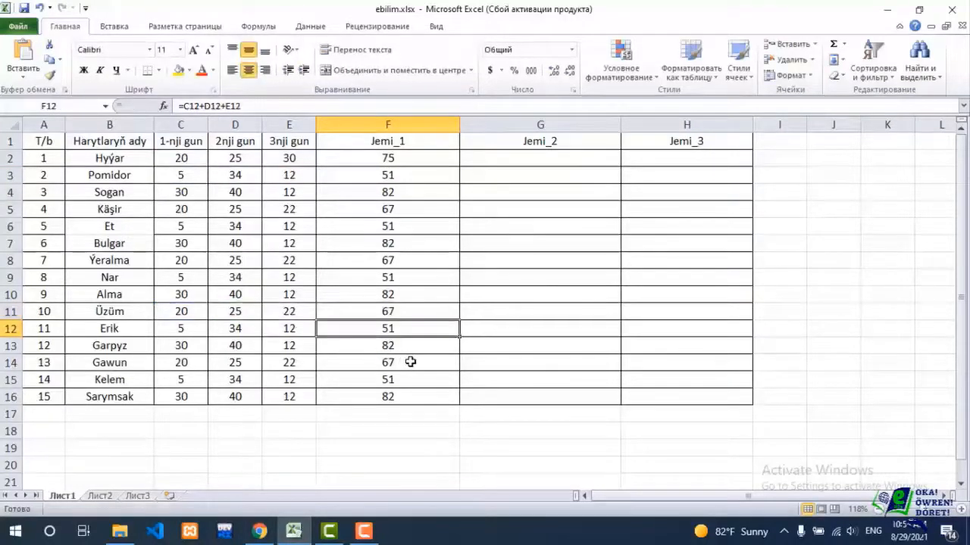
pyautogui.click(410, 362)
pyautogui.doubleClick(410, 362)
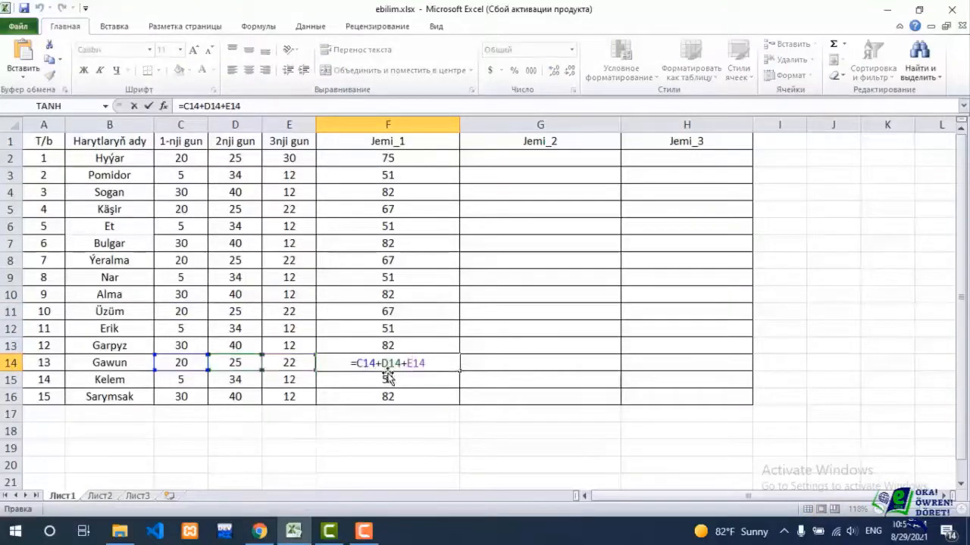
pyautogui.press('Return')
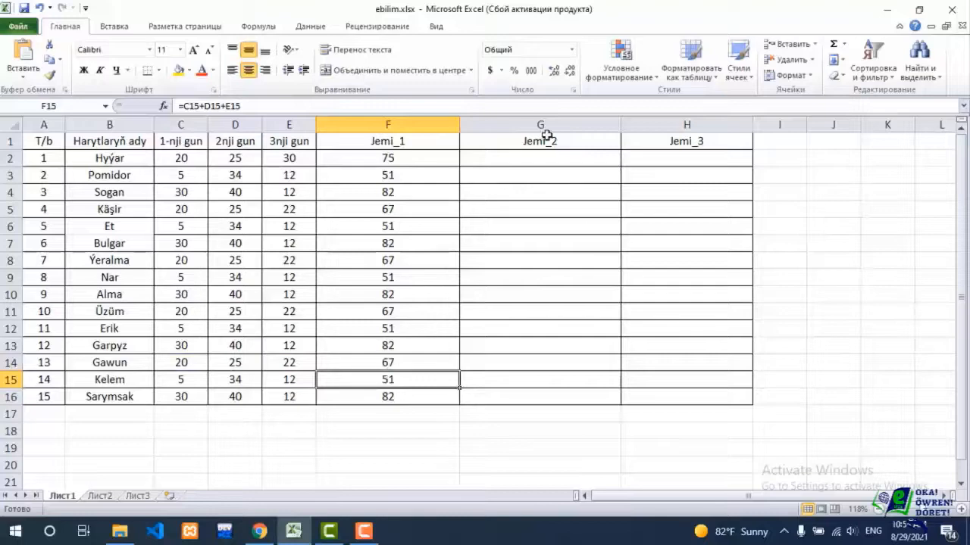
# - Insert a Sum function in cell G2 under Jemi_2 with separate references, as =СУММ(C2,D2,E2)
pyautogui.click(535, 157)
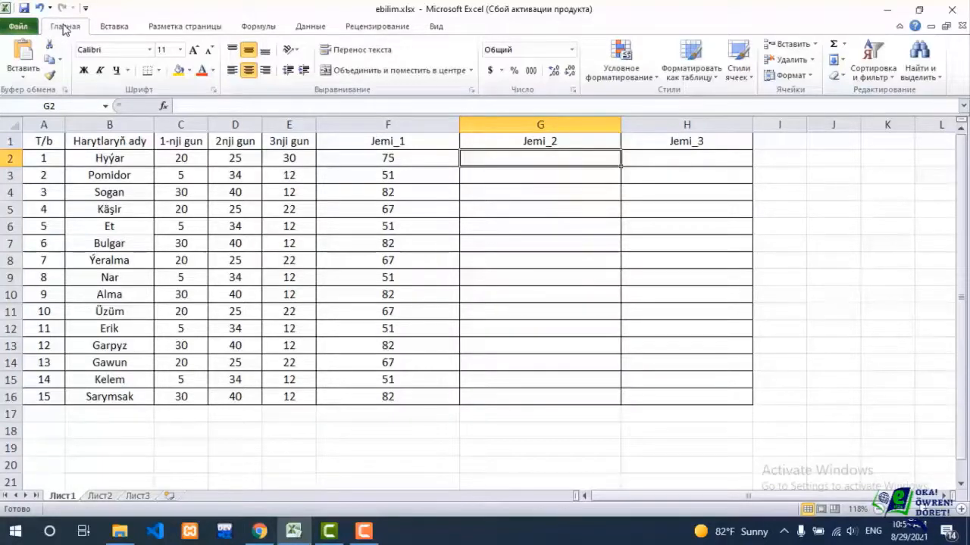
pyautogui.click(844, 47)
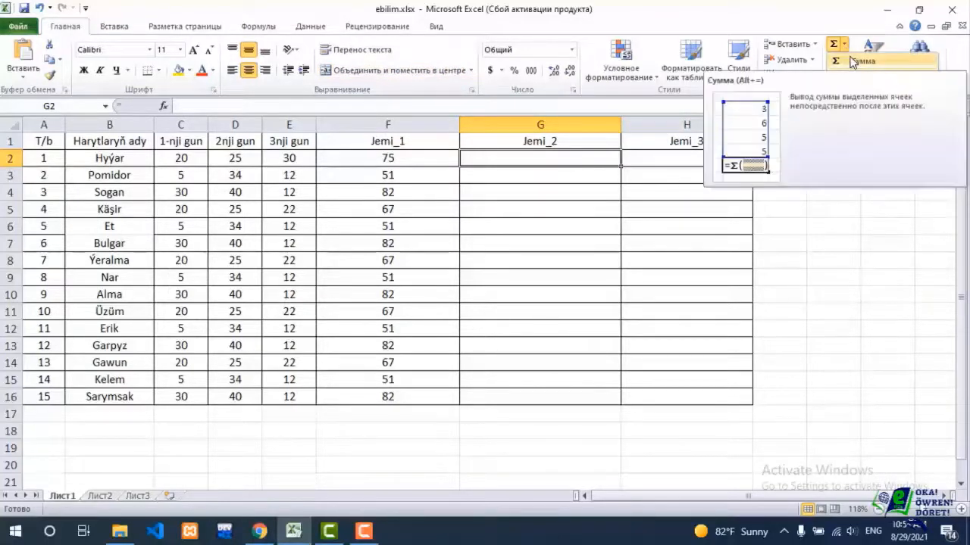
pyautogui.click(854, 62)
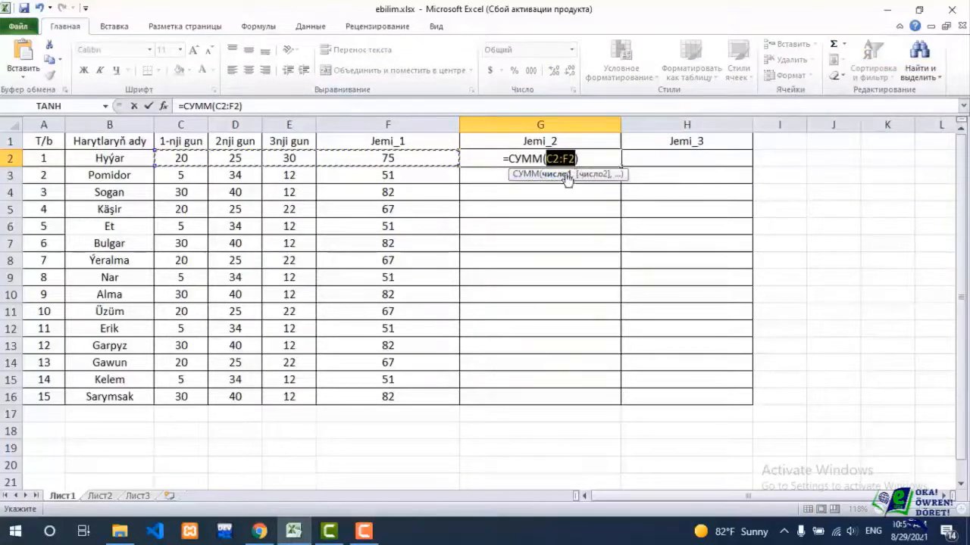
pyautogui.press('BackSpace')
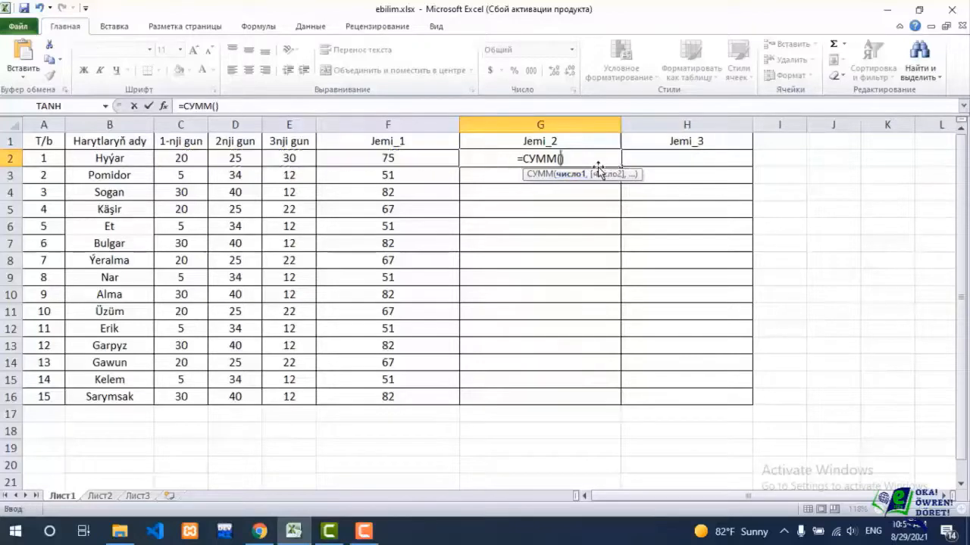
pyautogui.click(181, 156)
pyautogui.write(',')
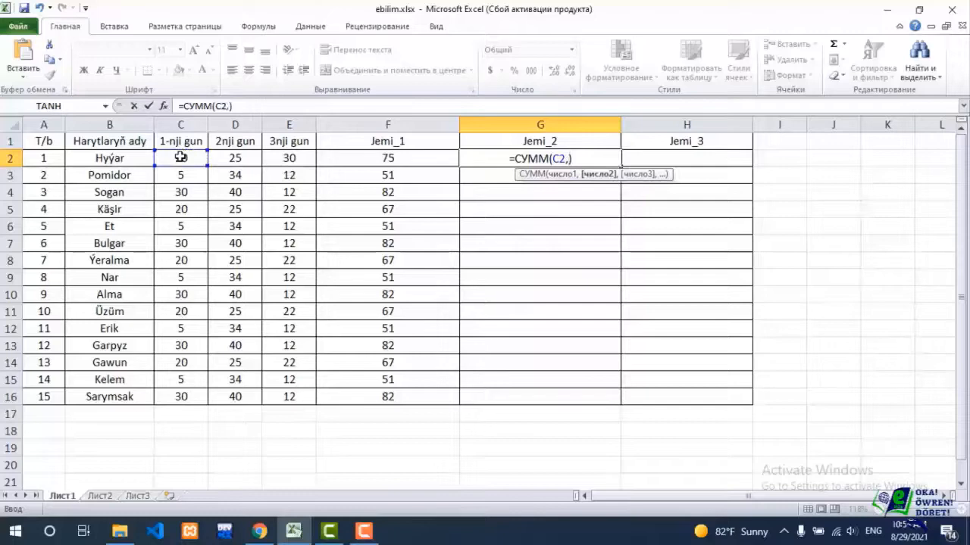
pyautogui.click(224, 157)
pyautogui.write(',')
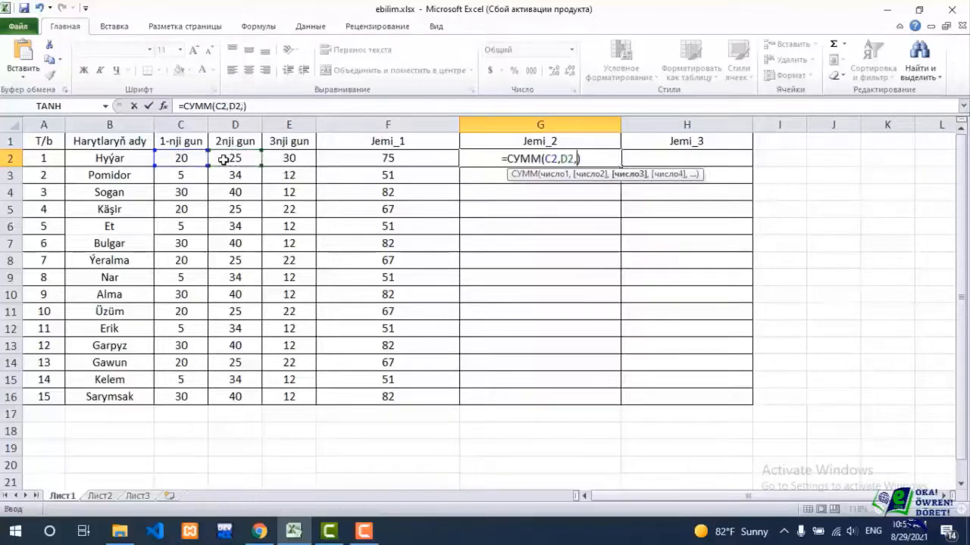
pyautogui.click(278, 158)
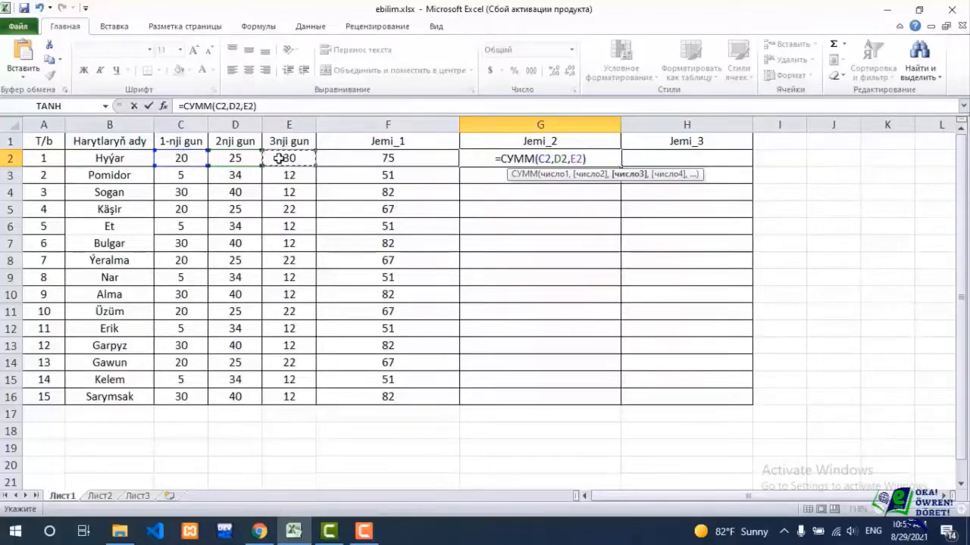
pyautogui.write(')')
pyautogui.press('Return')
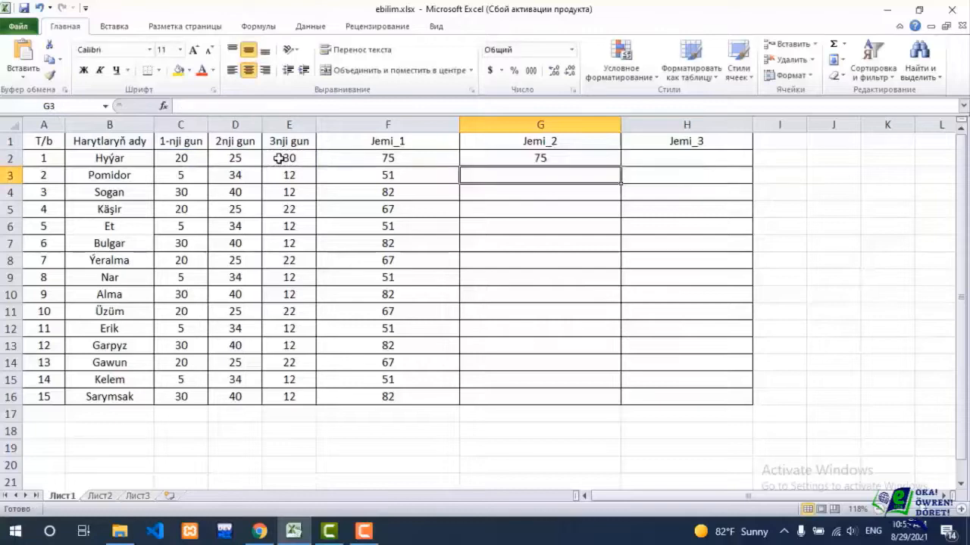
# - Change Hyýar's 2nji gun value in cell D2 to 45
pyautogui.click(236, 157)
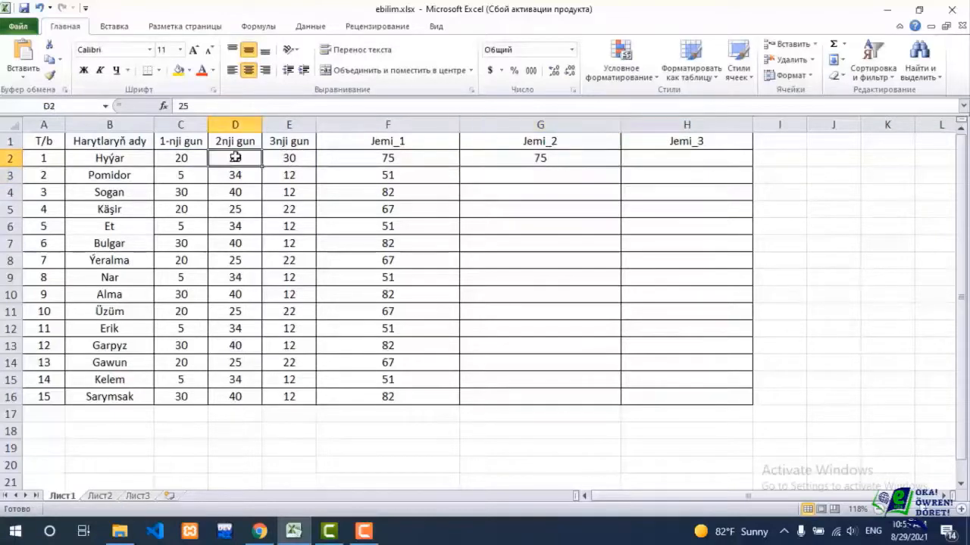
pyautogui.write('45')
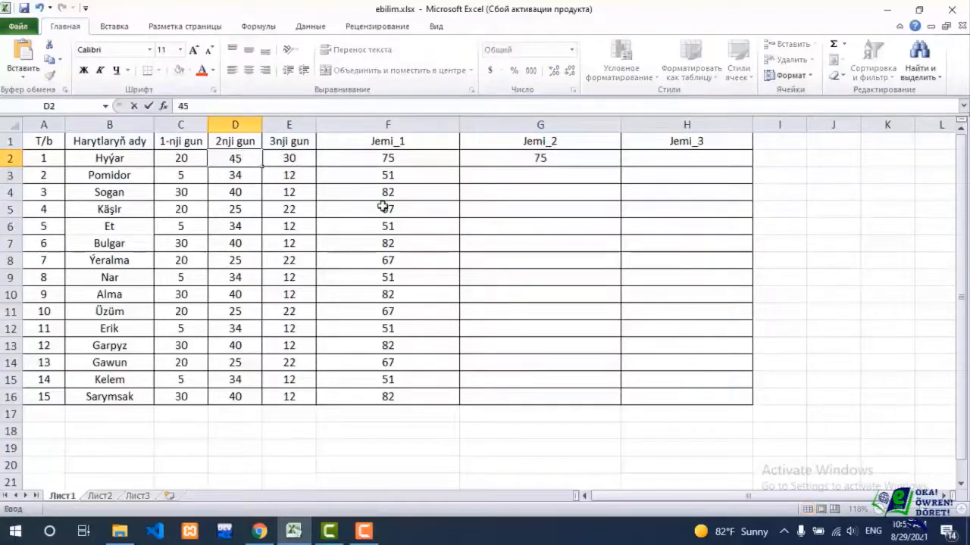
pyautogui.click(382, 206)
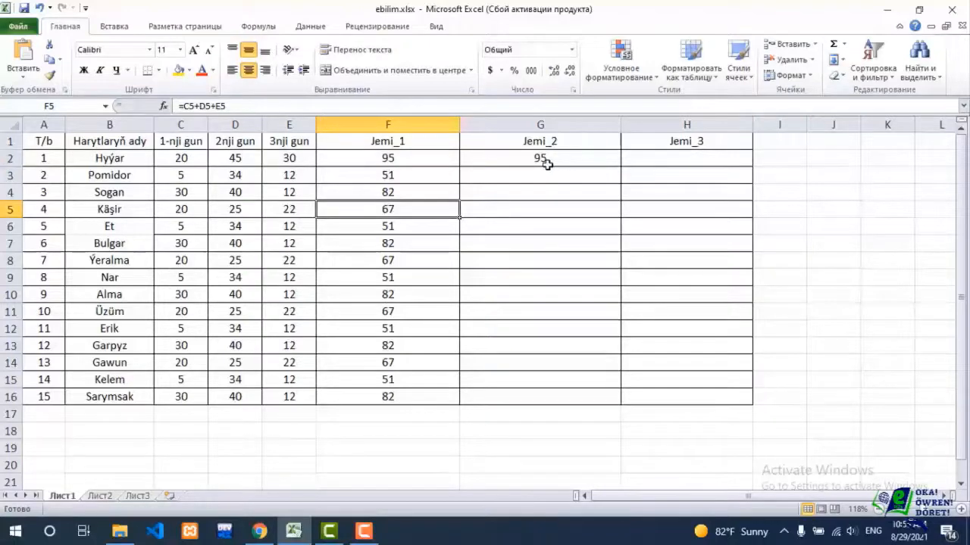
# - Fill the Jemi_2 СУММ formula from G2 down through G16
pyautogui.click(509, 162)
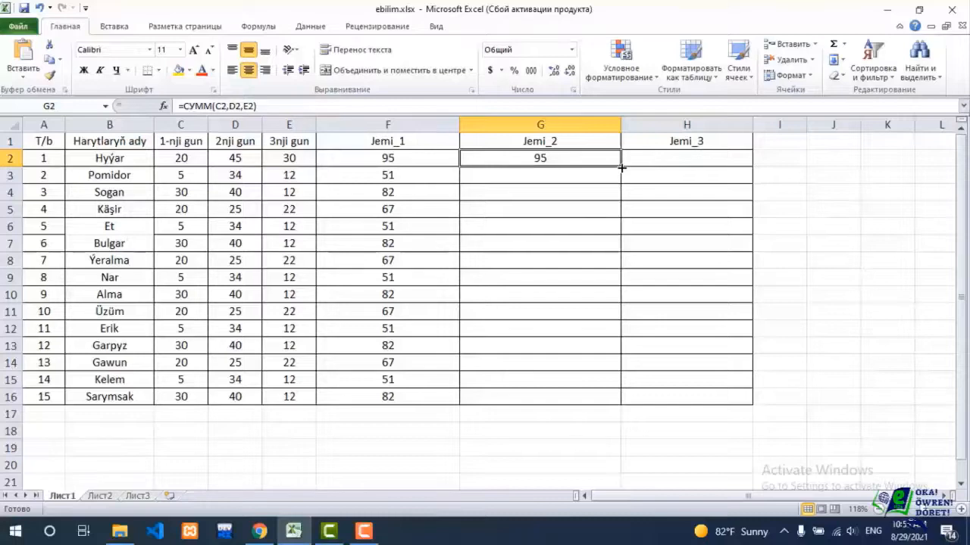
pyautogui.moveTo(621, 168); pyautogui.dragTo(620, 406)
pyautogui.click(513, 240)
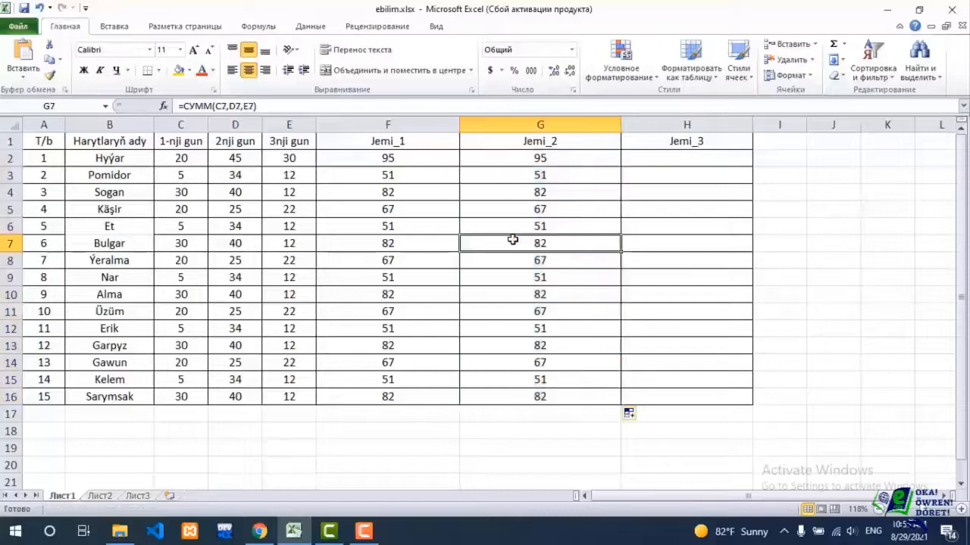
# - Change Ýeralma's 2nji gun value in cell D8 to 45 and check its Jemi_2 total
pyautogui.click(239, 260)
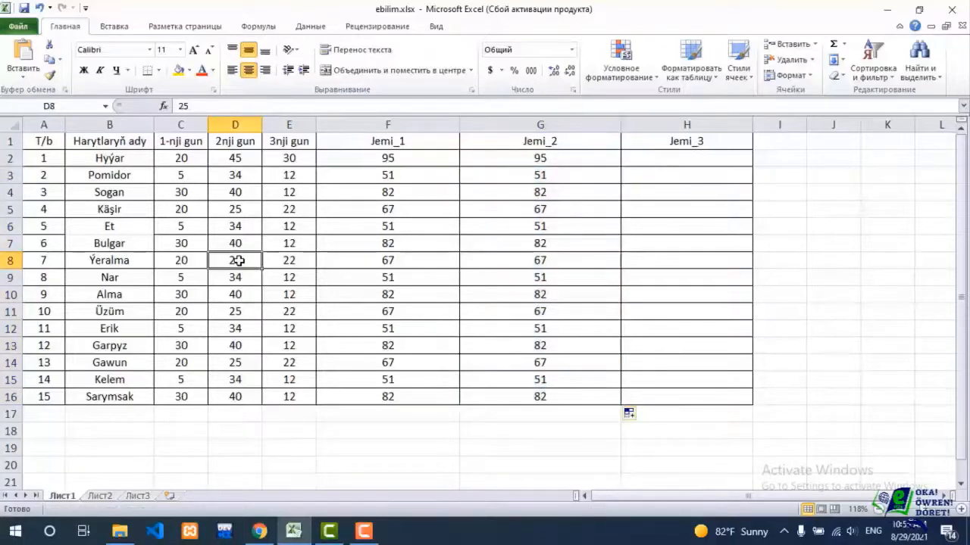
pyautogui.write('45')
pyautogui.click(284, 284)
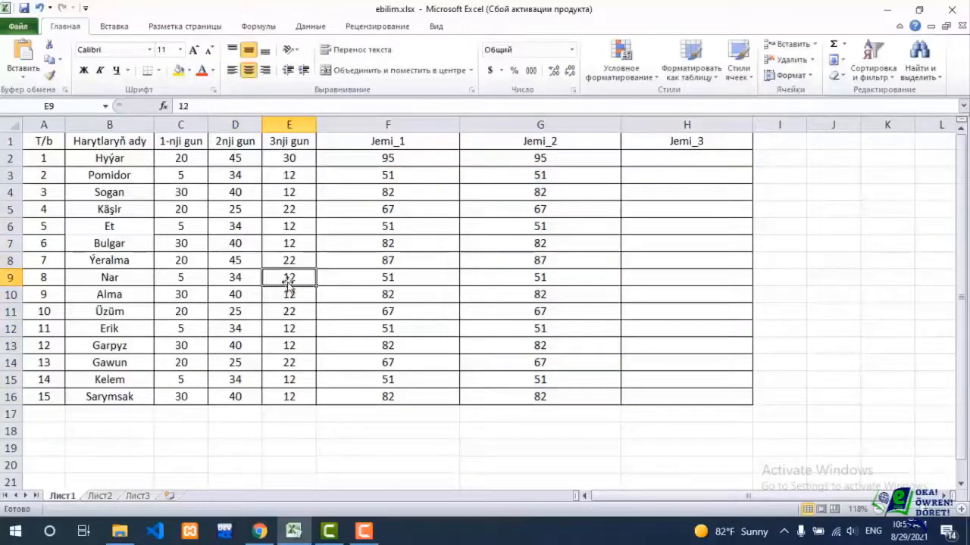
pyautogui.click(533, 260)
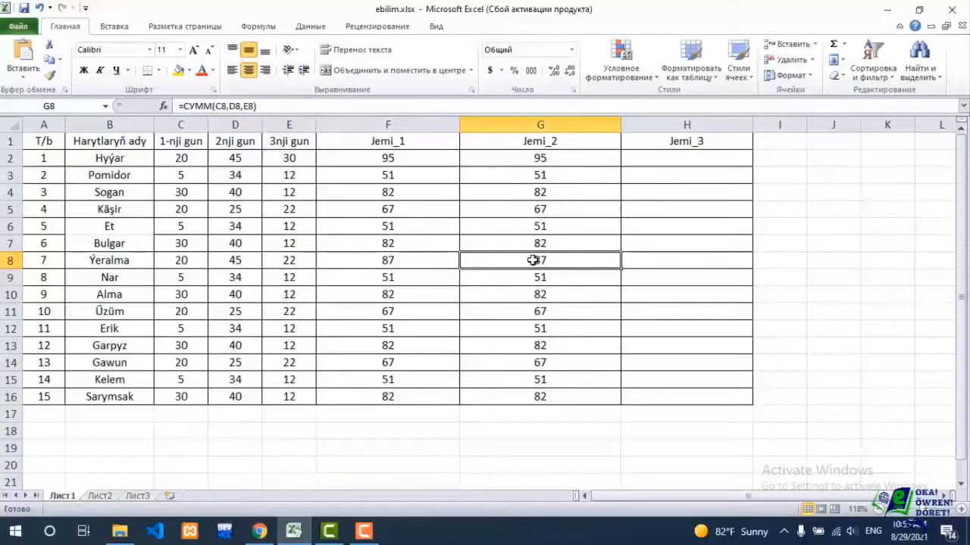
# - AutoSum the range C2:E2 in cell H2 under Jemi_3, as =СУММ(C2:E2), and fill the formula down through H16
pyautogui.click(673, 160)
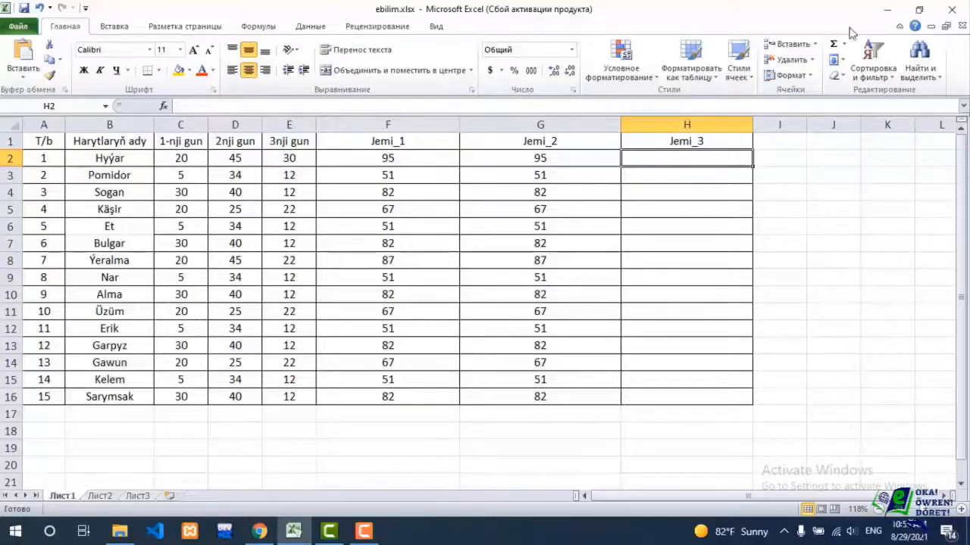
pyautogui.click(833, 46)
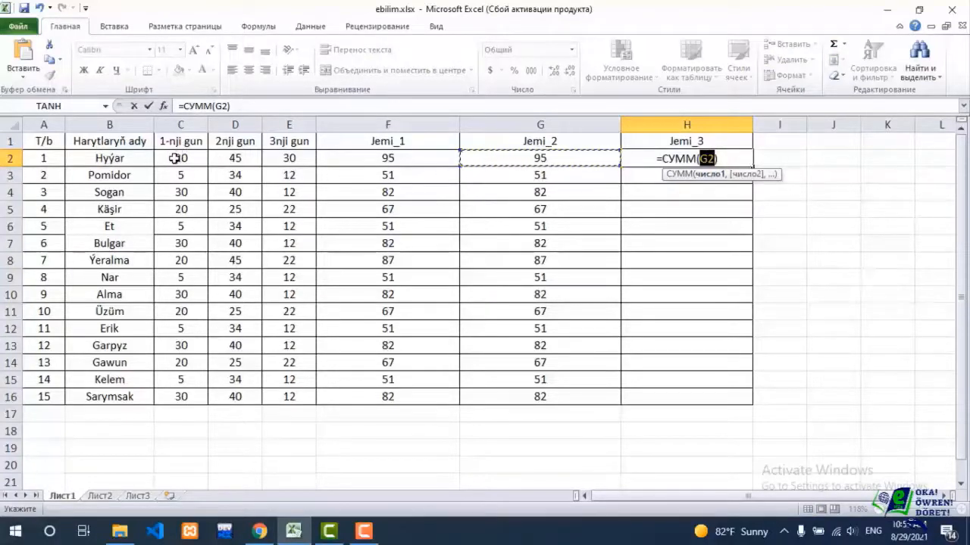
pyautogui.moveTo(180, 159); pyautogui.dragTo(245, 156)
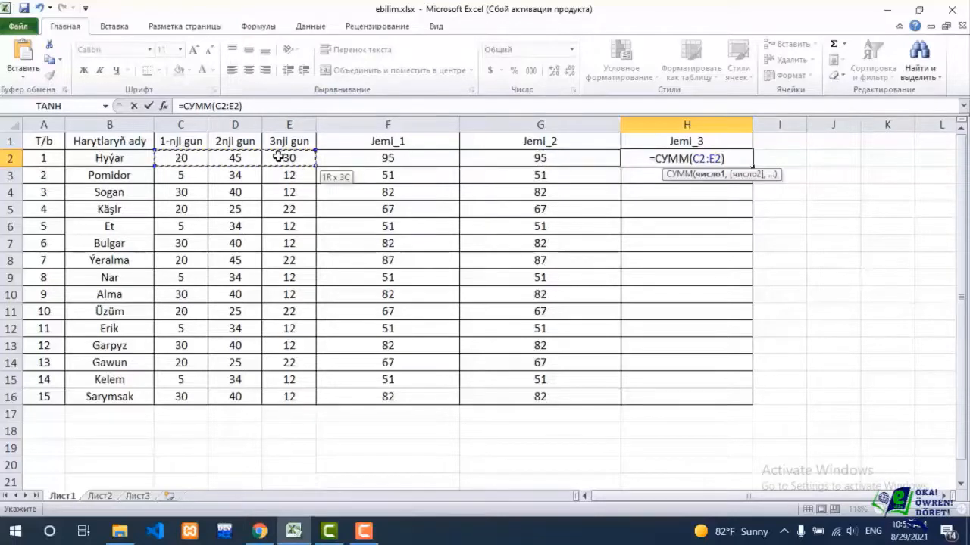
pyautogui.press('Return')
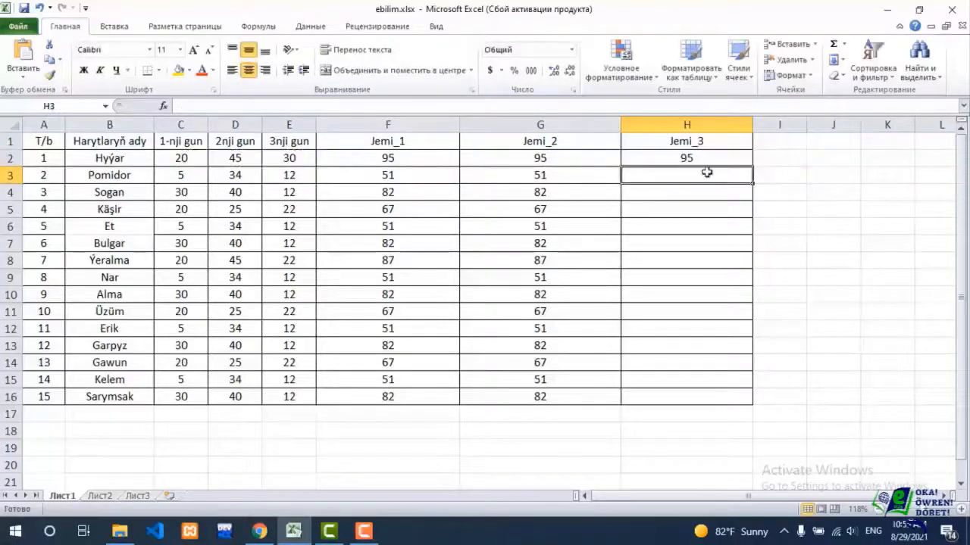
pyautogui.click(686, 157)
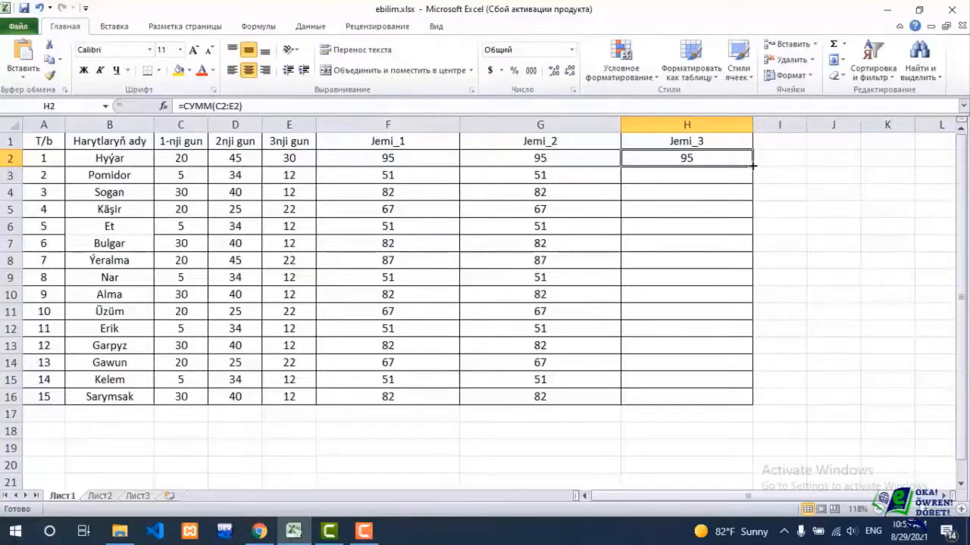
pyautogui.moveTo(752, 165); pyautogui.dragTo(749, 406)
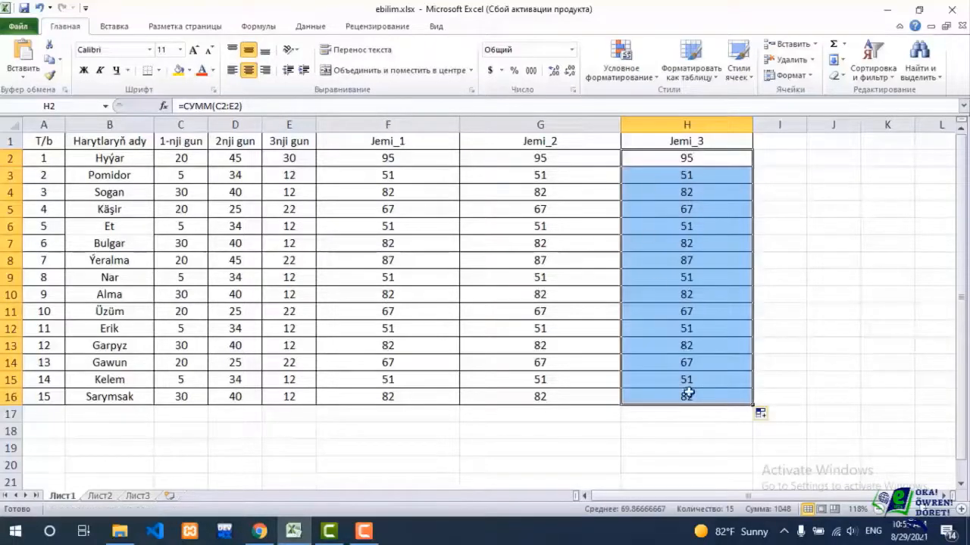
# - Examine which cell ranges the copied Jemi_3 formulas in H5 and H11 refer to
pyautogui.click(676, 212)
pyautogui.doubleClick(676, 212)
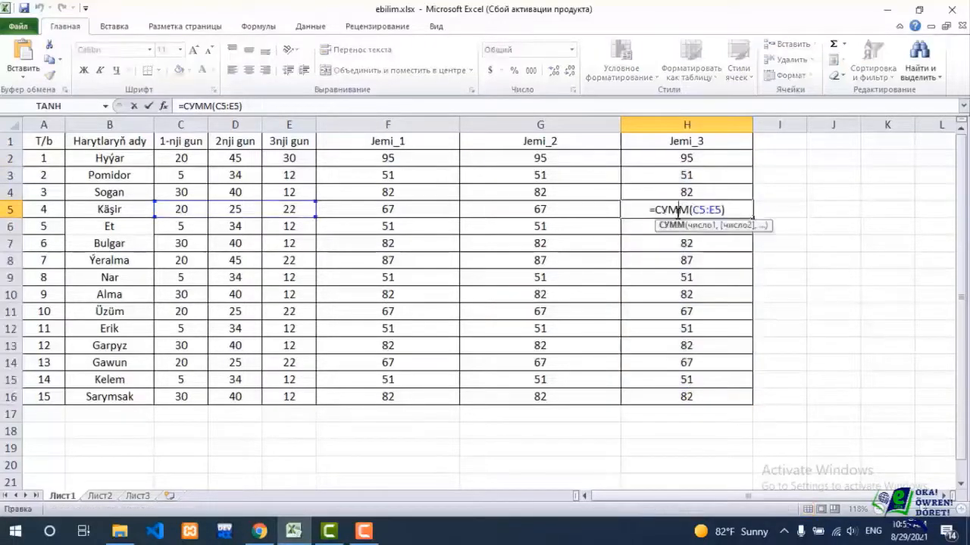
pyautogui.press('Return')
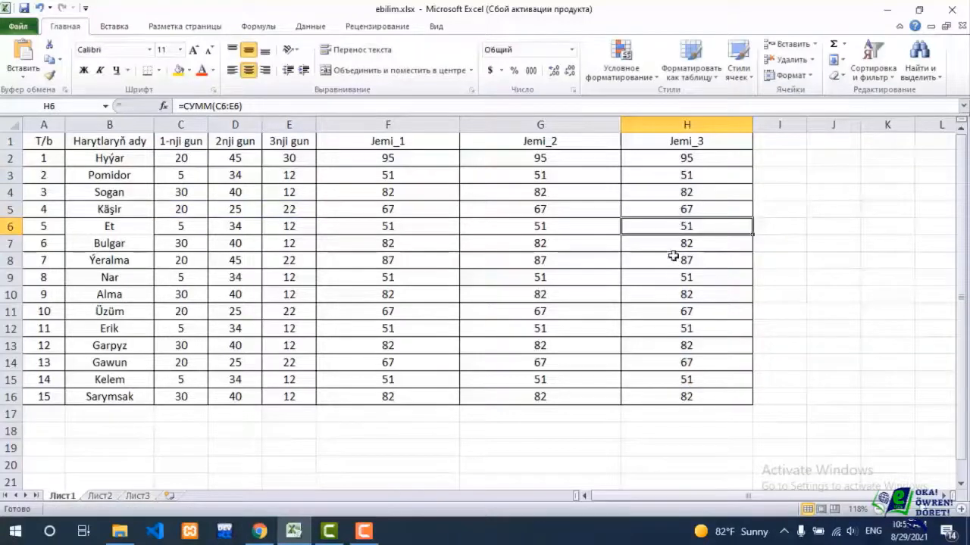
pyautogui.click(678, 312)
pyautogui.doubleClick(679, 312)
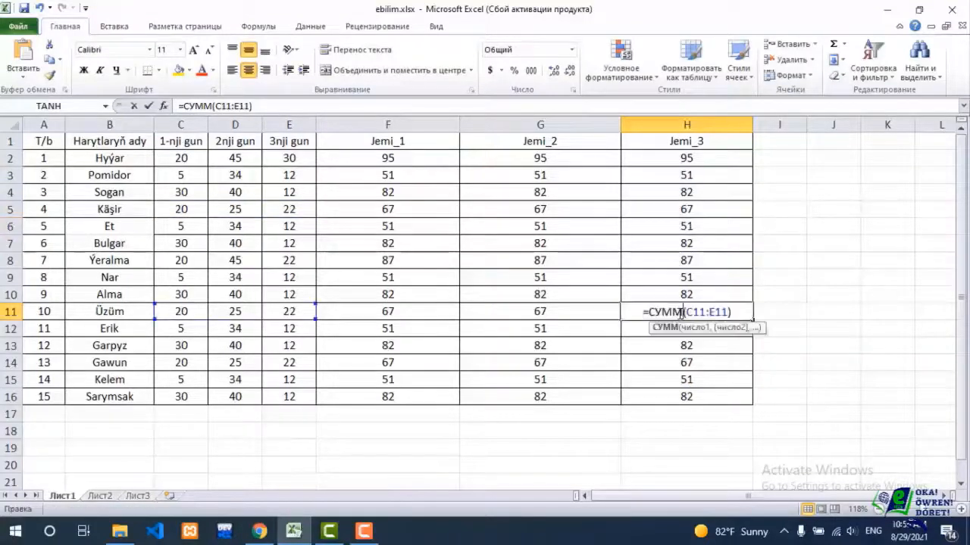
pyautogui.press('Return')
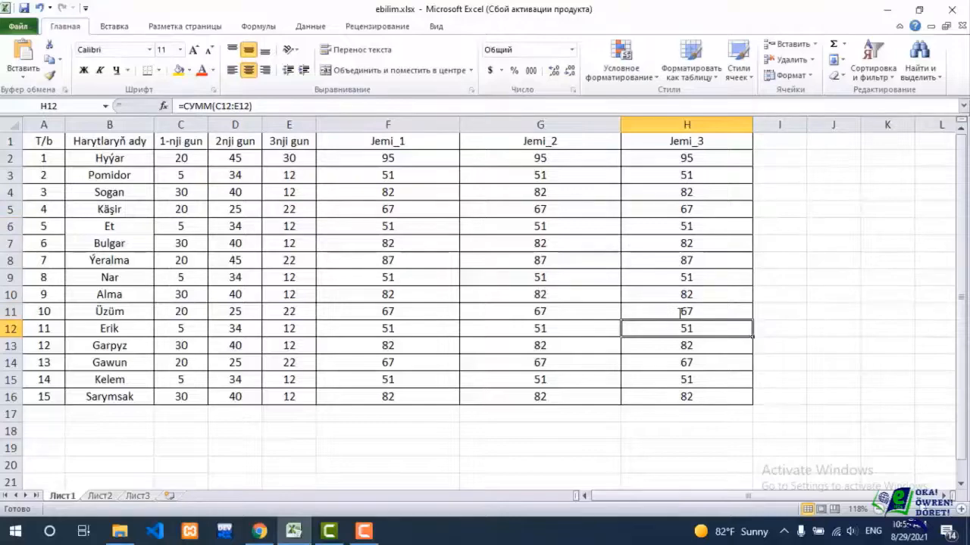